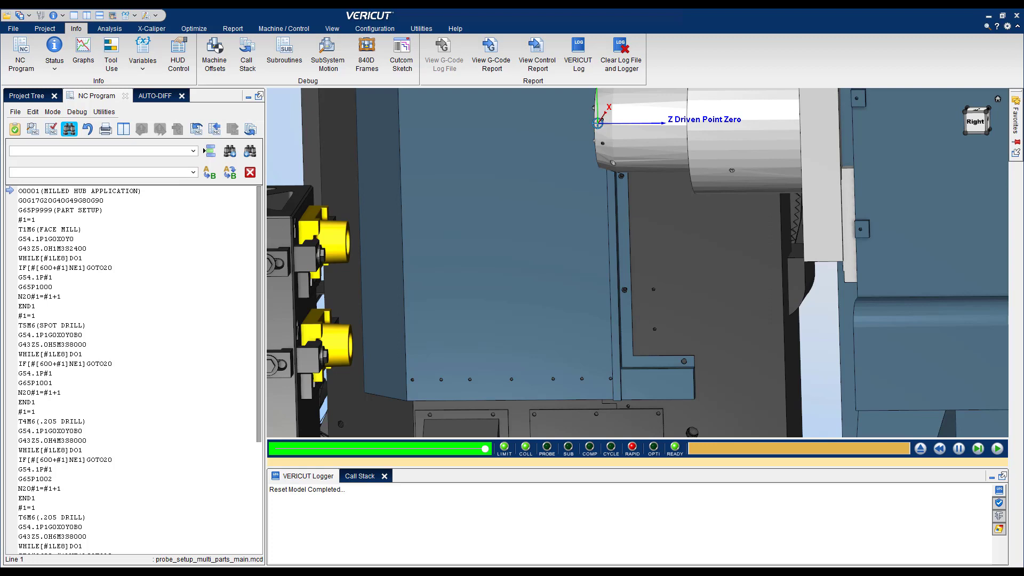
Step: Play the simulation so it stops at line 13 of the part-probing subroutine
click(997, 448)
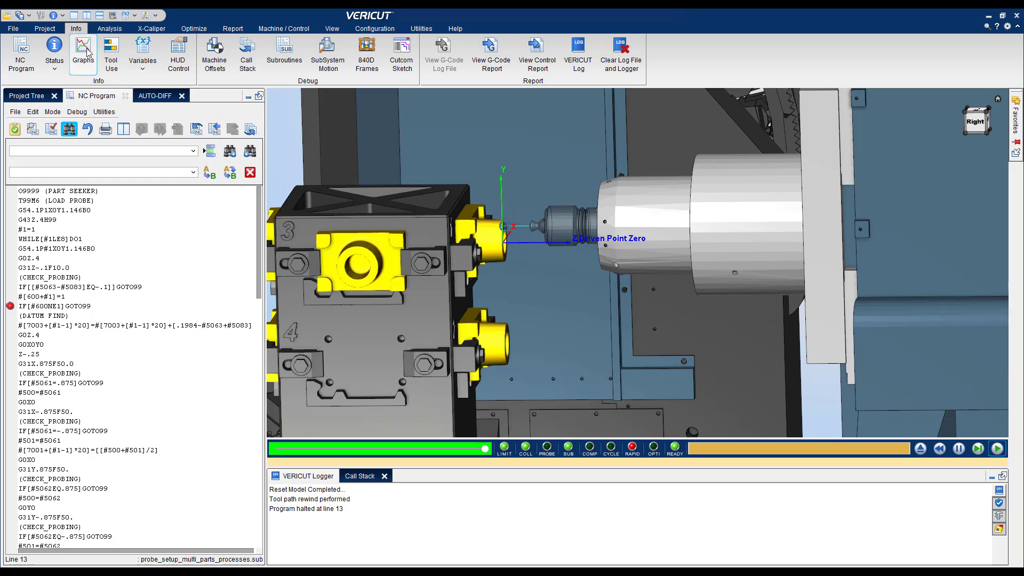
Step: Open Variables: All, scroll the table, and tick 'Show only used variables'
click(143, 63)
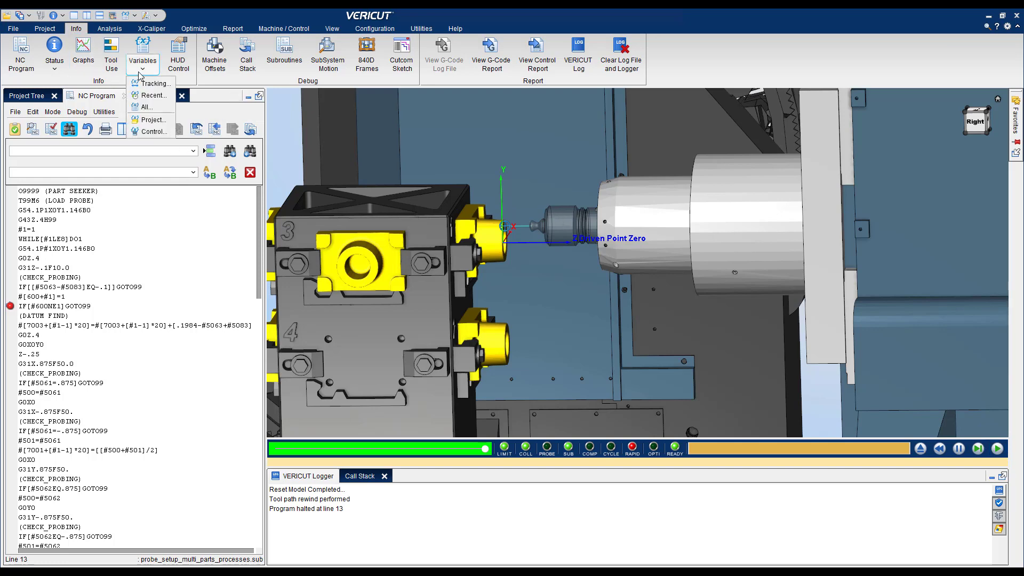
click(165, 107)
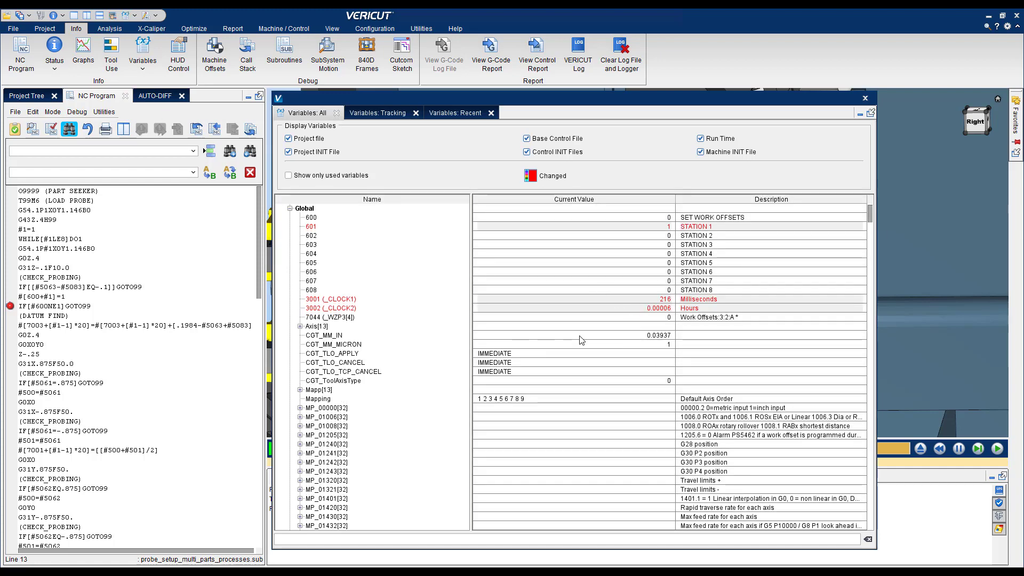
scroll(556, 376, down, 15)
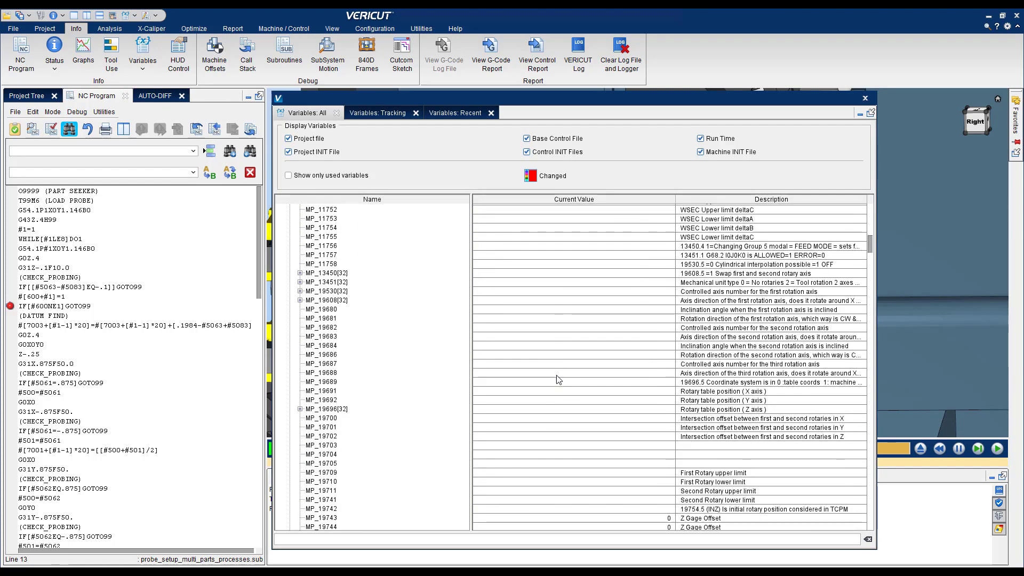
scroll(557, 376, down, 20)
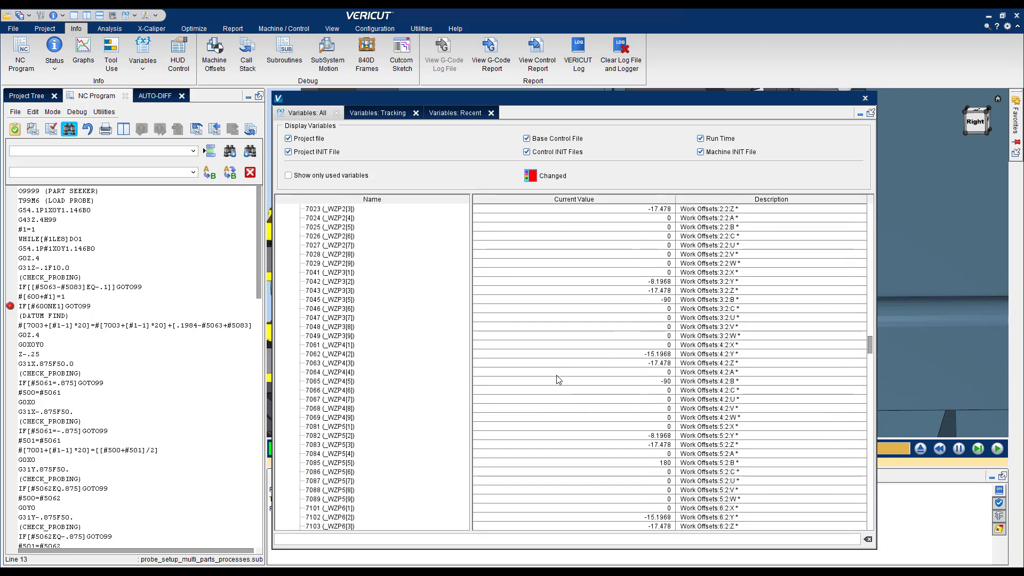
scroll(558, 379, down, 20)
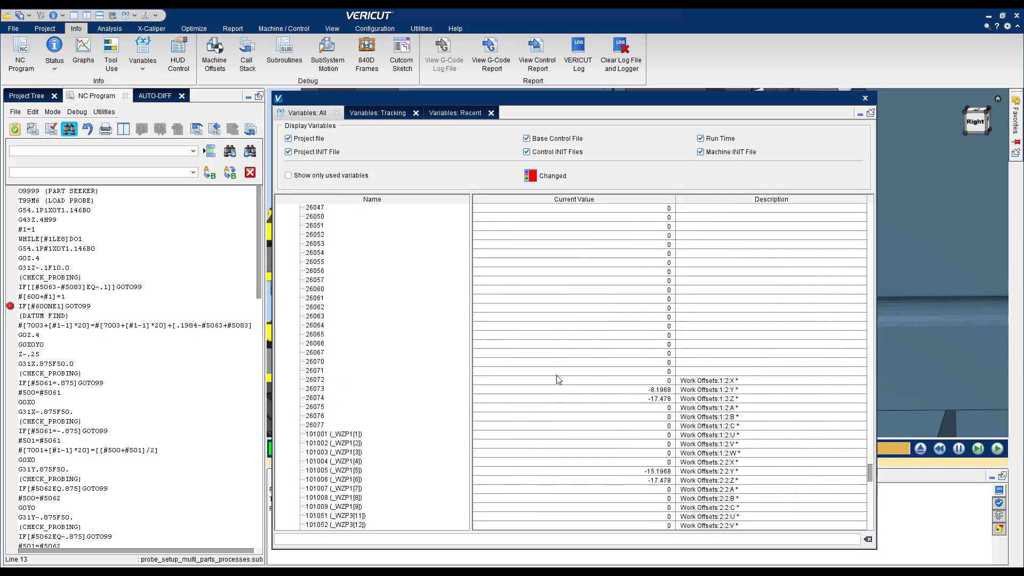
scroll(558, 379, down, 20)
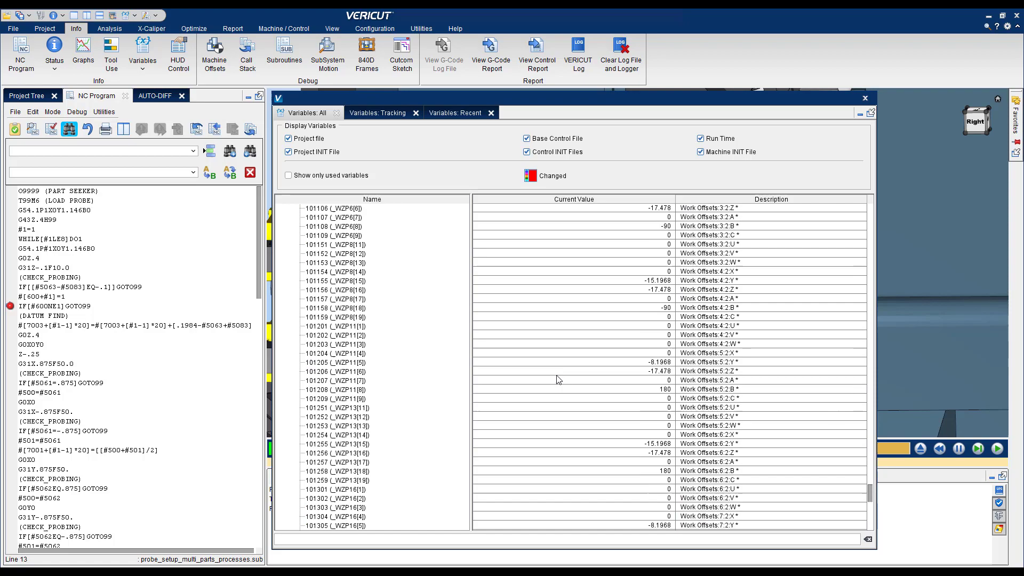
drag(869, 483, 814, 205)
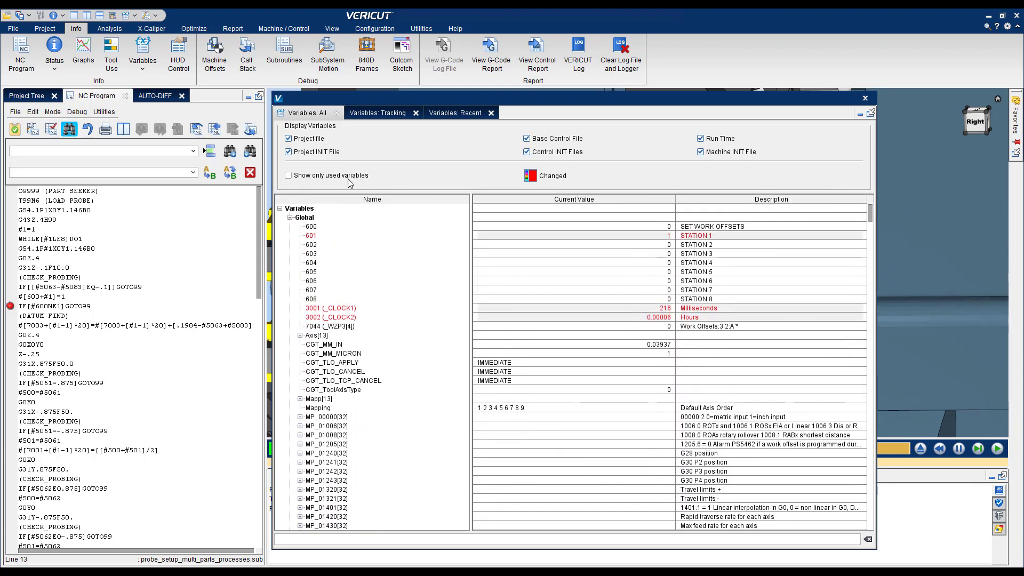
click(329, 176)
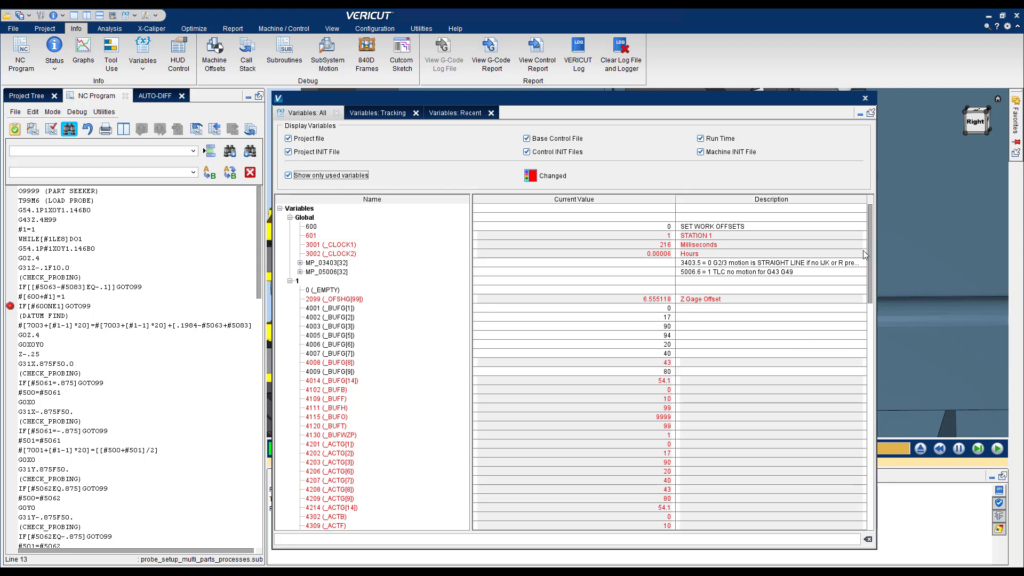
drag(866, 251, 855, 484)
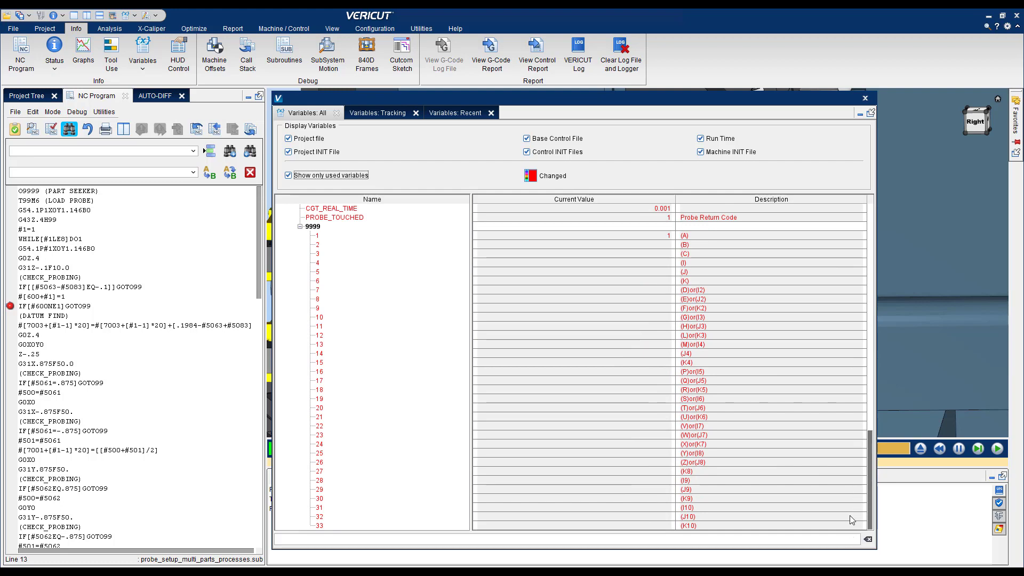
drag(849, 519, 904, 211)
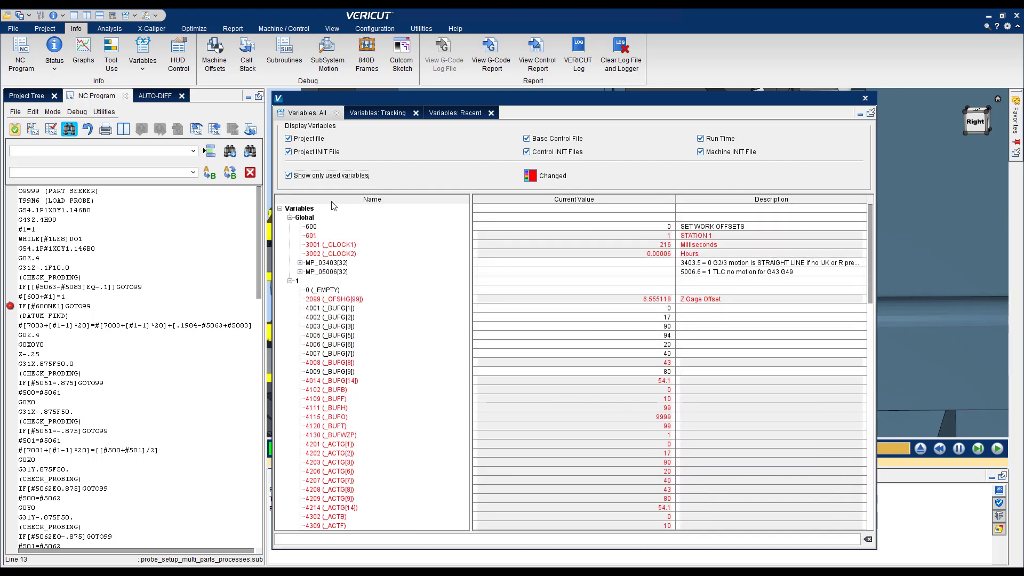
Step: Untick 'Show only used variables' and filter the Variables: All table by 60
click(294, 178)
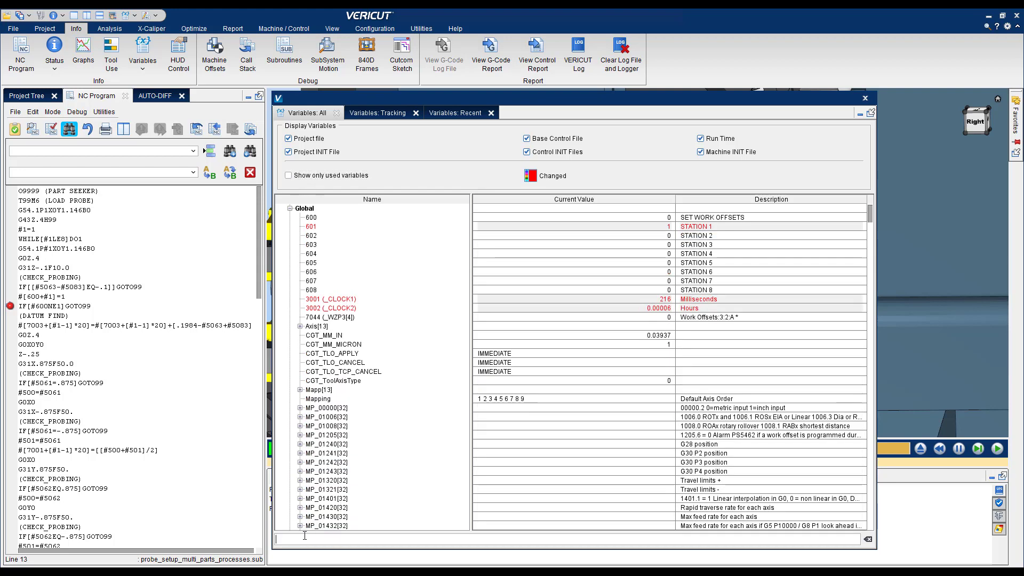
text(60)
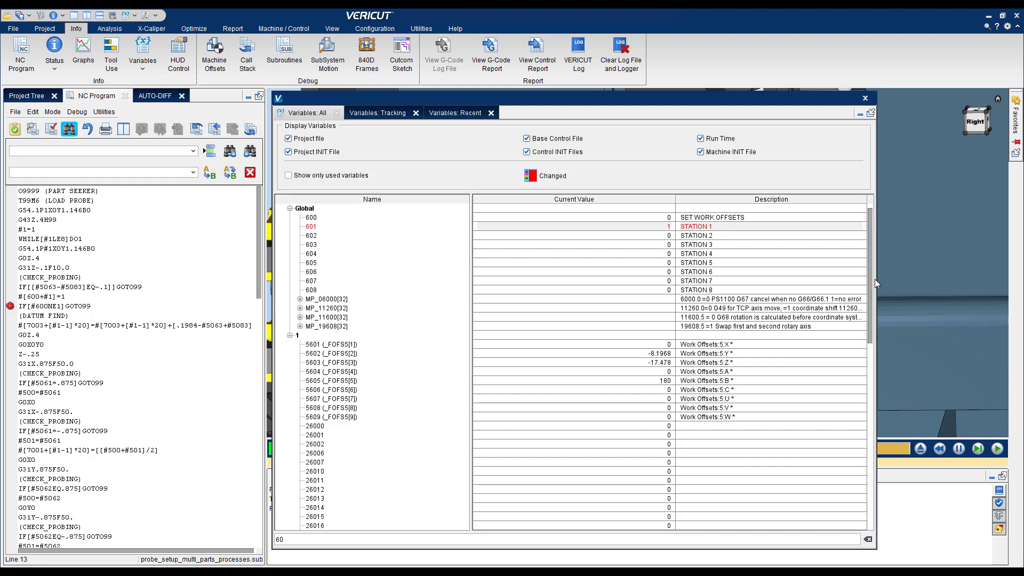
drag(873, 279, 861, 226)
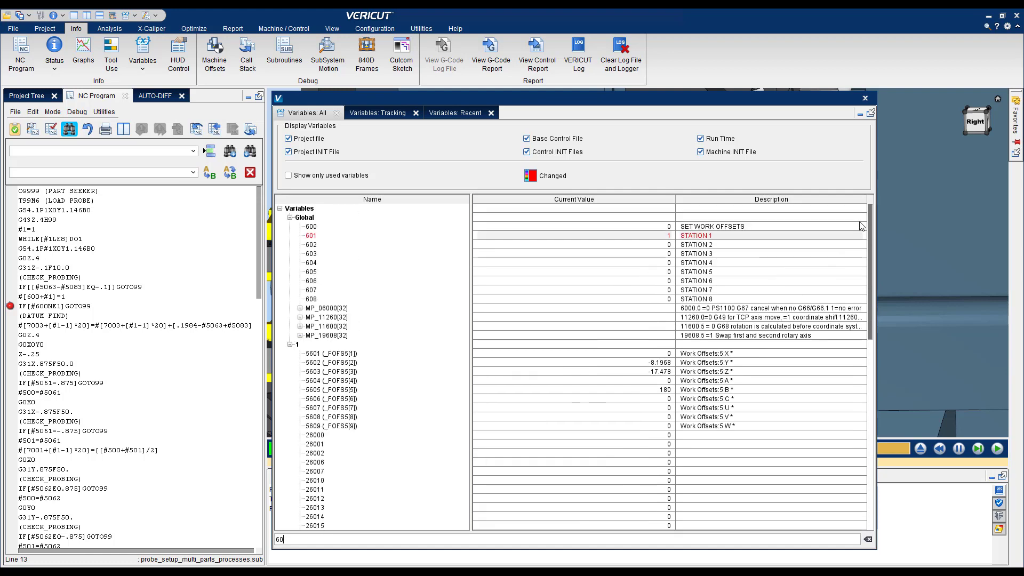
Step: Add variable 26010 to Variable Tracking from its row's context menu
click(316, 481)
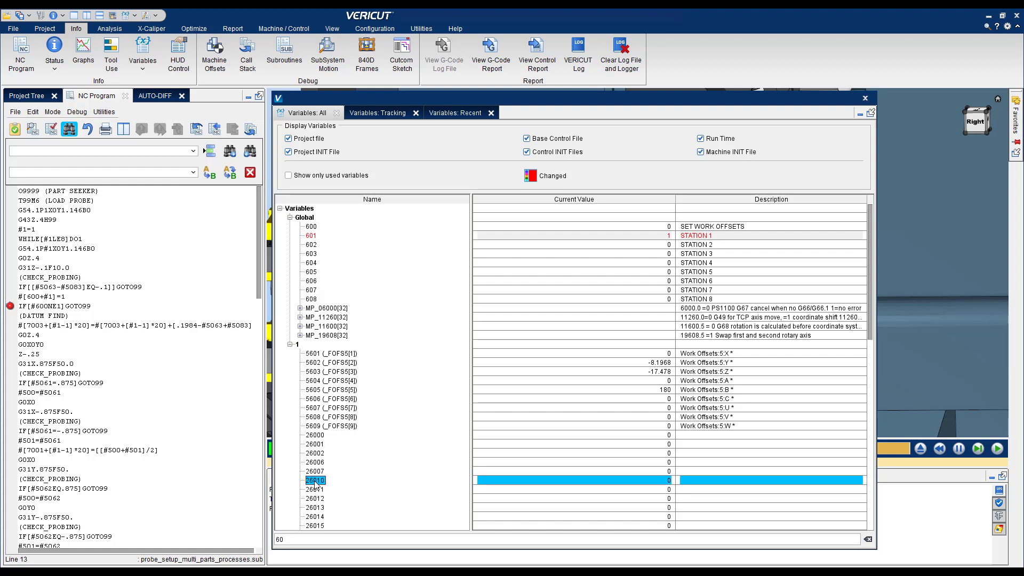
right_click(315, 484)
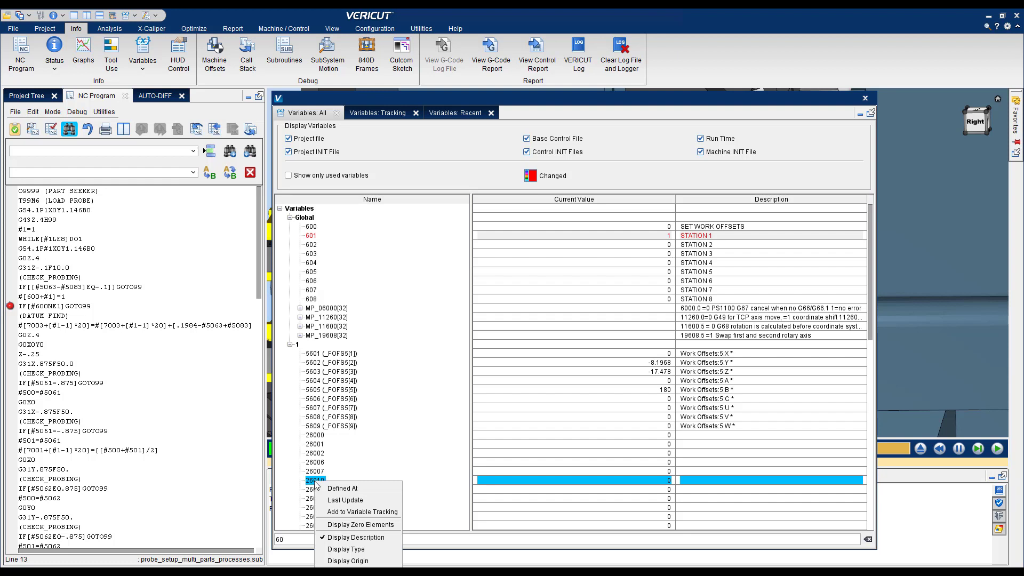
click(372, 513)
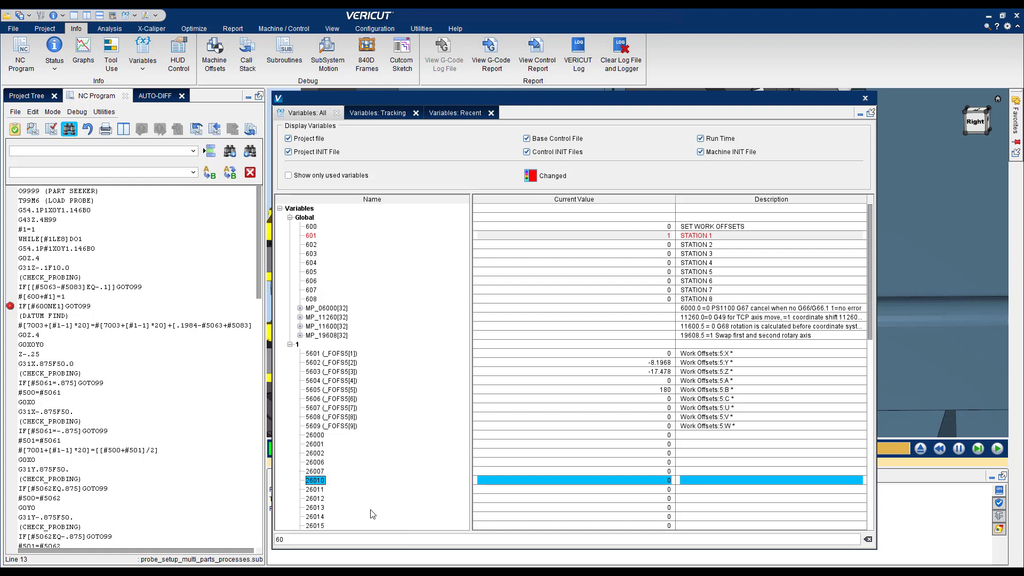
Step: Show the Variables: Tracking table listing 602, 605 and 26010
click(143, 61)
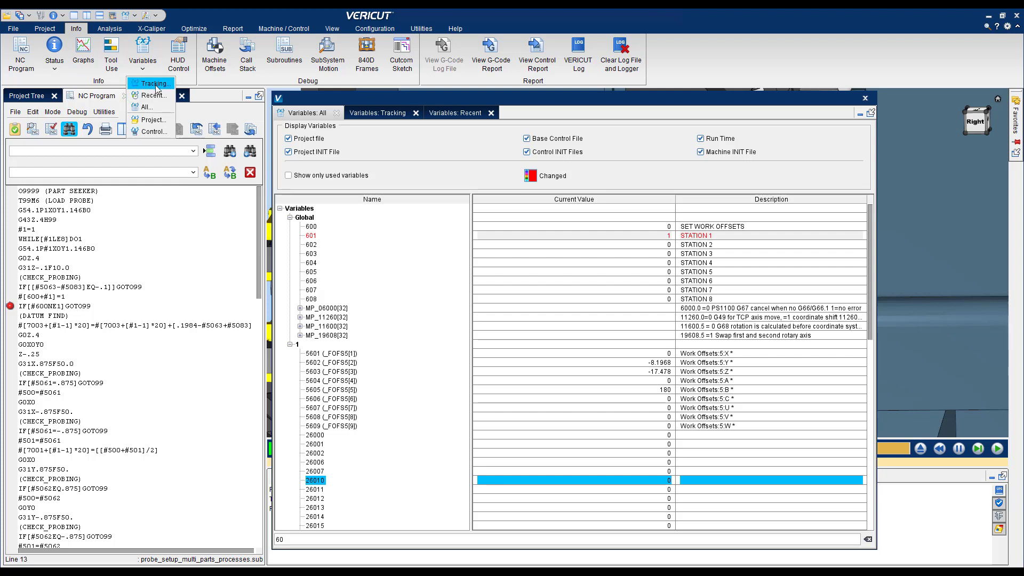
click(154, 84)
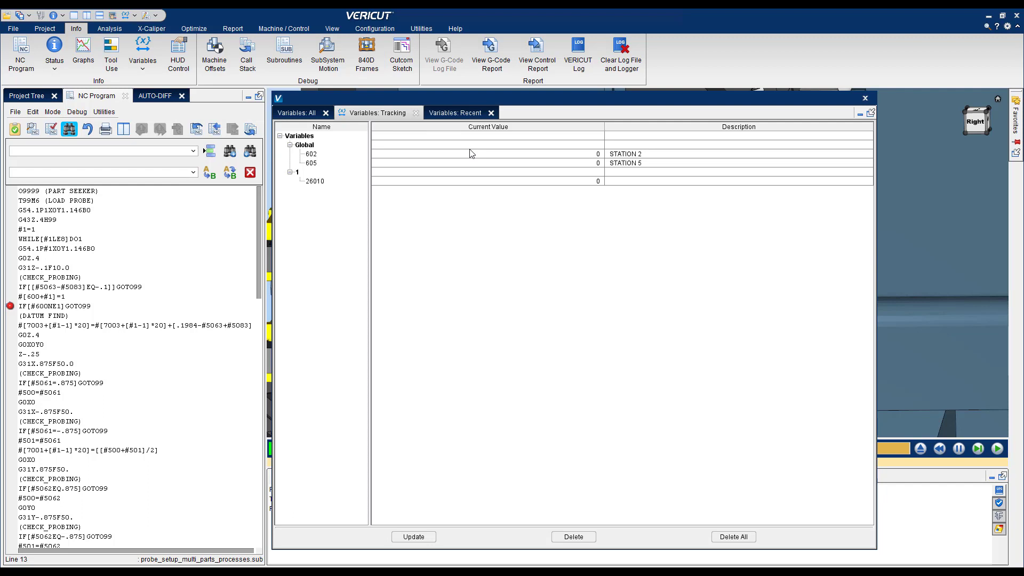
Step: Show the Recent variables table and adjust 'Display Variables From Last n Lines'
click(141, 66)
click(149, 97)
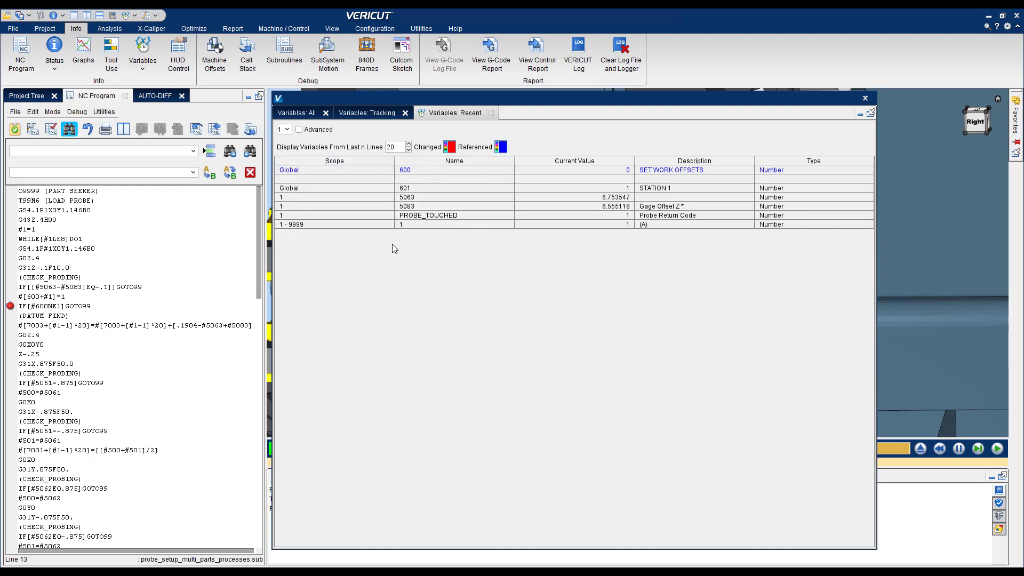
click(408, 150)
click(409, 150)
click(408, 150)
click(408, 150)
click(409, 149)
click(408, 150)
click(409, 150)
click(408, 150)
click(409, 145)
Step: Flip through the All, Tracking and Recent tabs, then close the Variables window
click(299, 113)
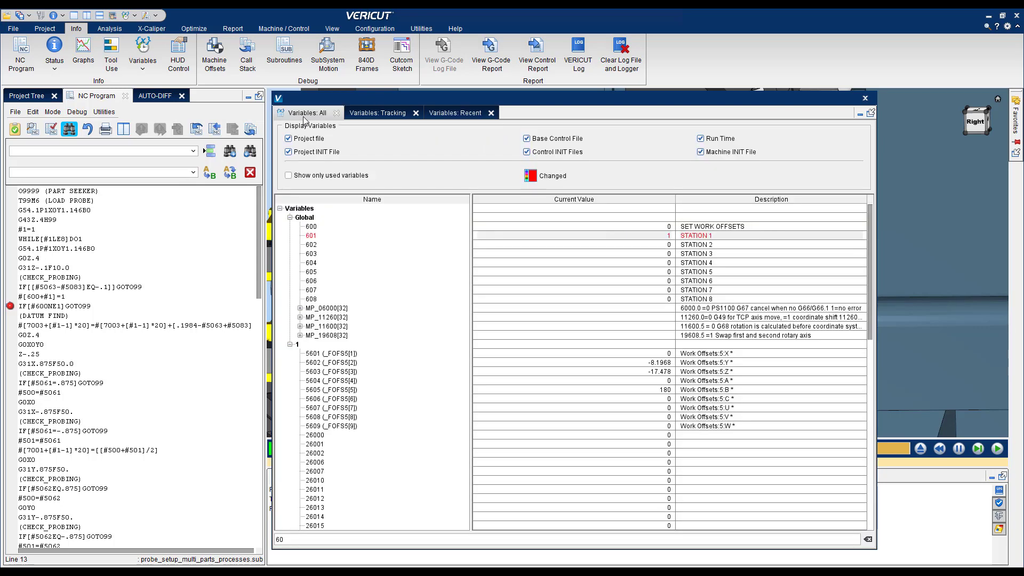
click(380, 117)
click(436, 116)
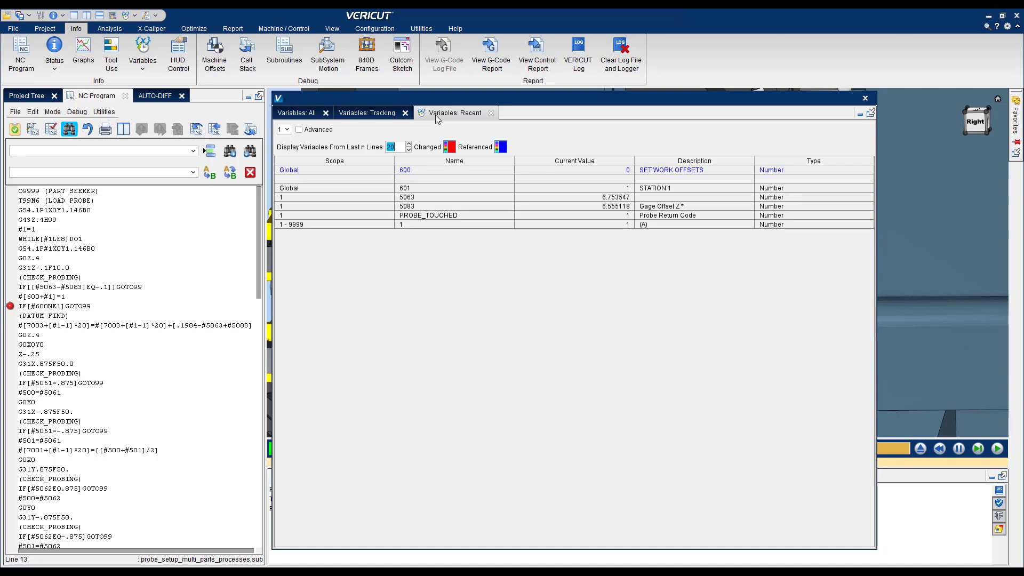
click(865, 100)
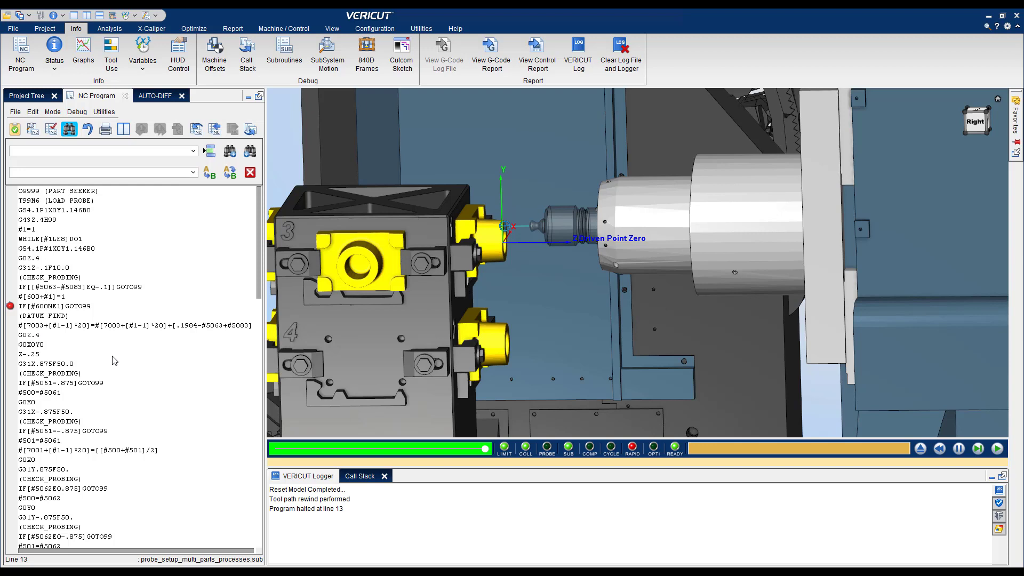
Step: Select #5063 on line 15 and read its value from the tooltip
mouse_move(176, 320)
click(202, 326)
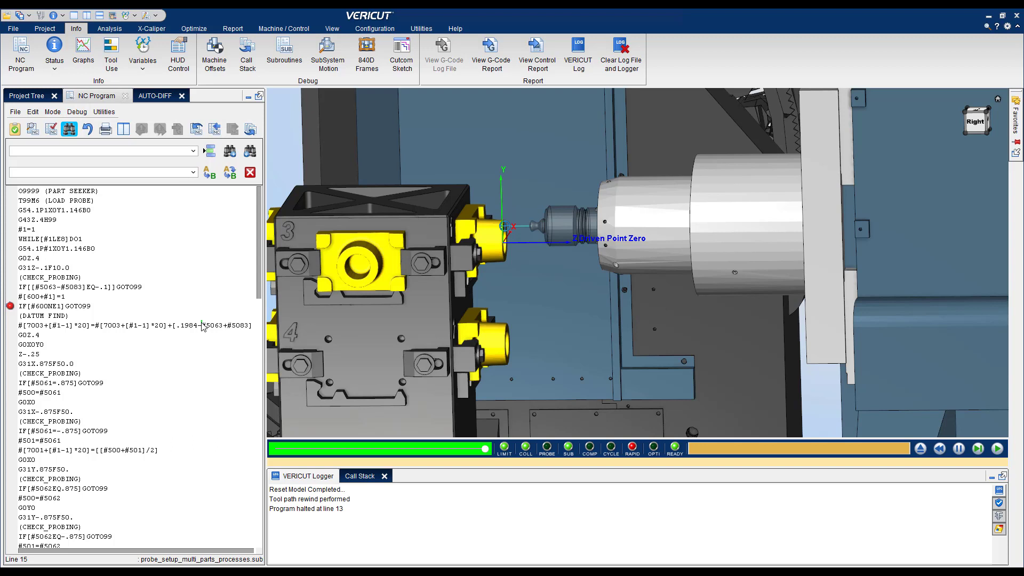
drag(203, 325, 223, 328)
mouse_move(216, 326)
Step: Select [7003+[#1-1]*20] on line 15 to read its evaluated value, then clear the selection
click(202, 345)
drag(92, 327, 23, 331)
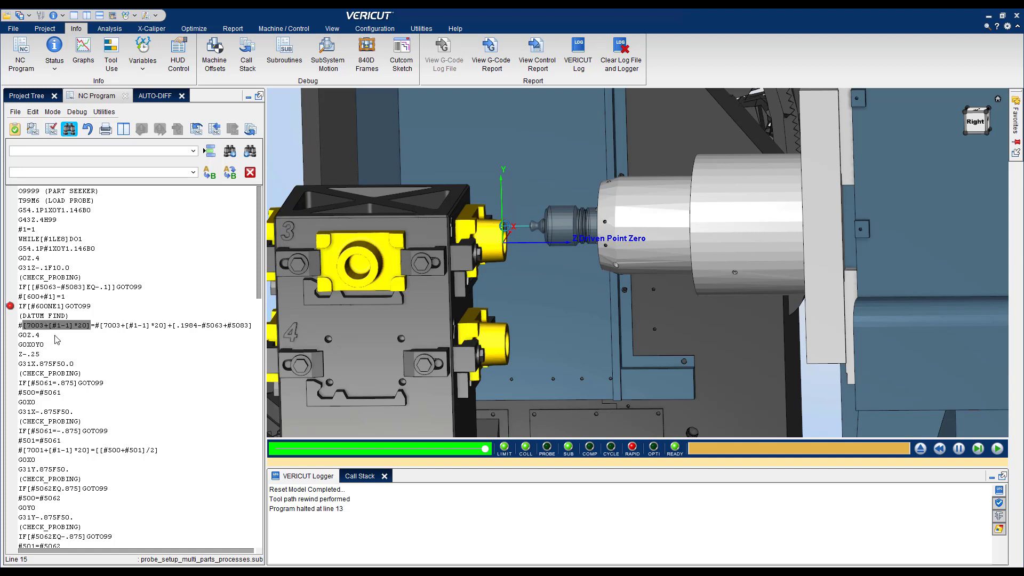
mouse_move(58, 328)
mouse_move(57, 354)
click(125, 308)
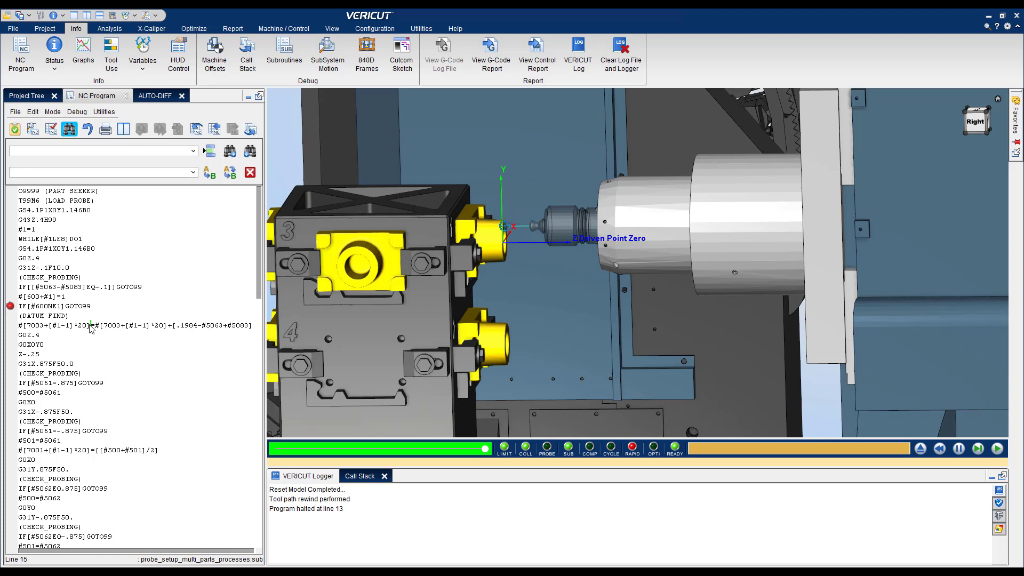
drag(90, 326, 14, 334)
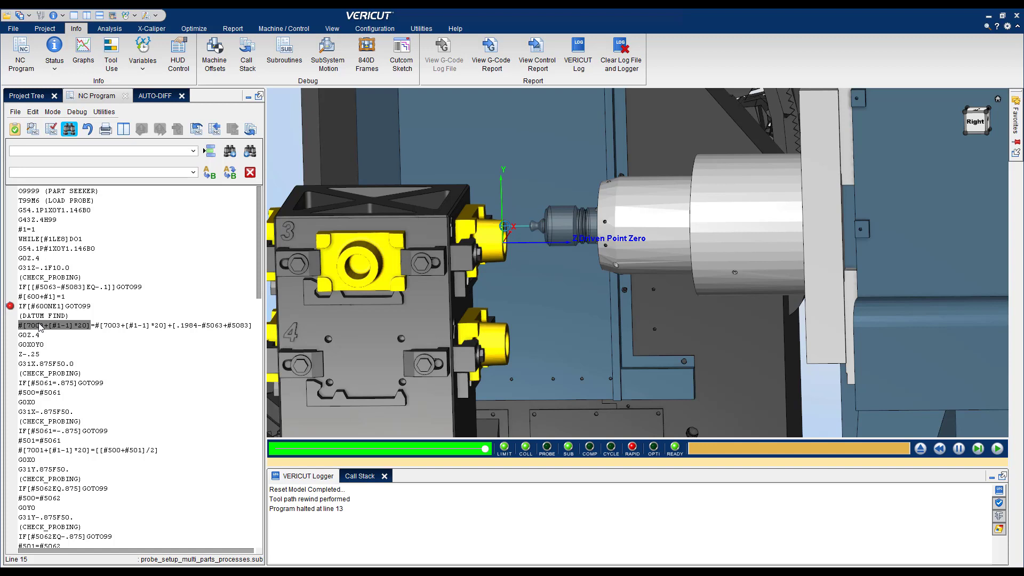
click(139, 355)
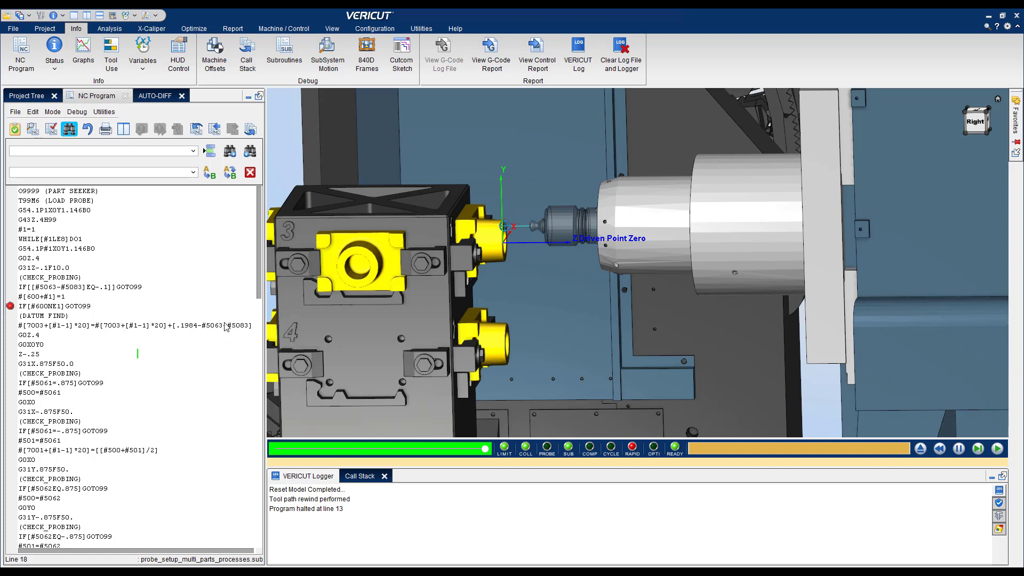
Step: Add #5083 (Gage Offset Z, 6.555118) from line 15 to Variable Tracking
drag(227, 327, 249, 327)
right_click(241, 329)
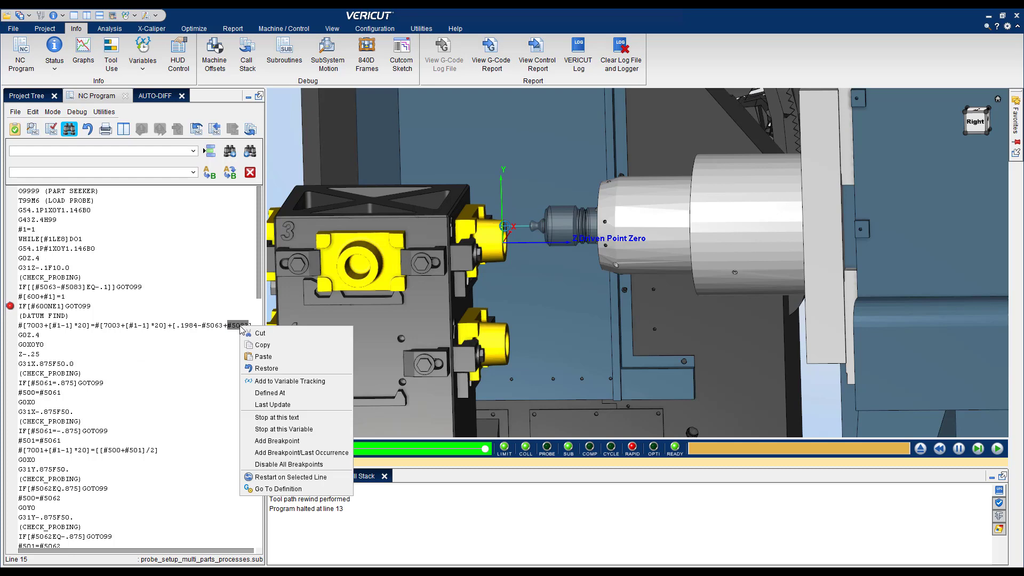
click(302, 380)
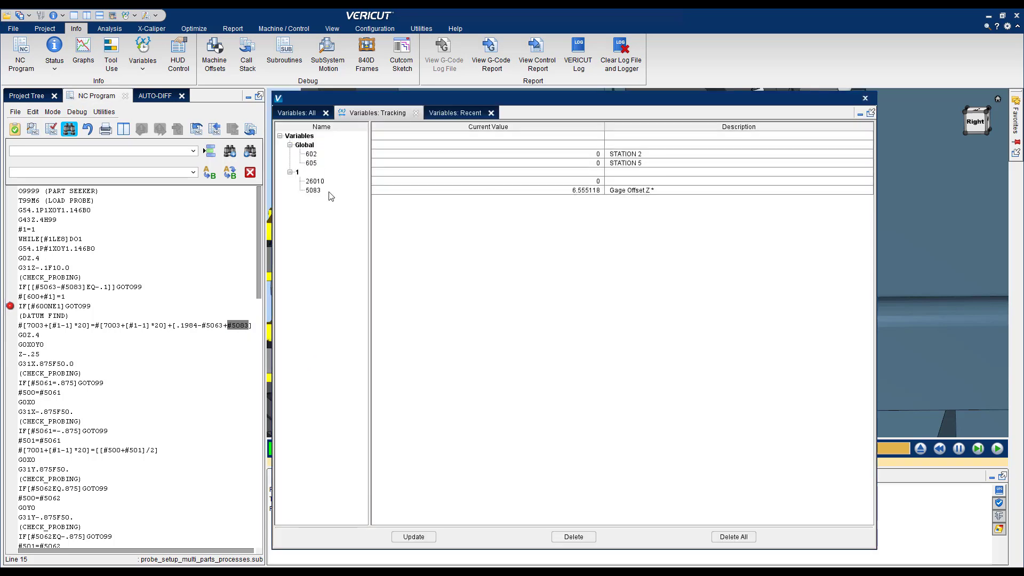